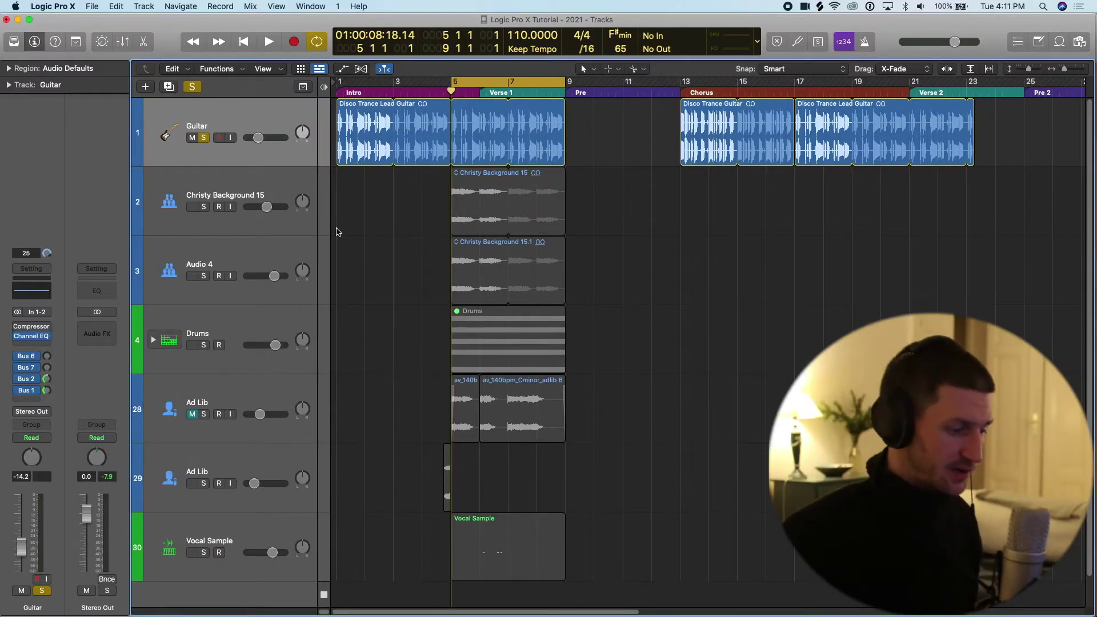
# Show automation lanes for all tracks and confirm the Guitar and Christy Background 15 lanes show Volume
pyautogui.press('a')
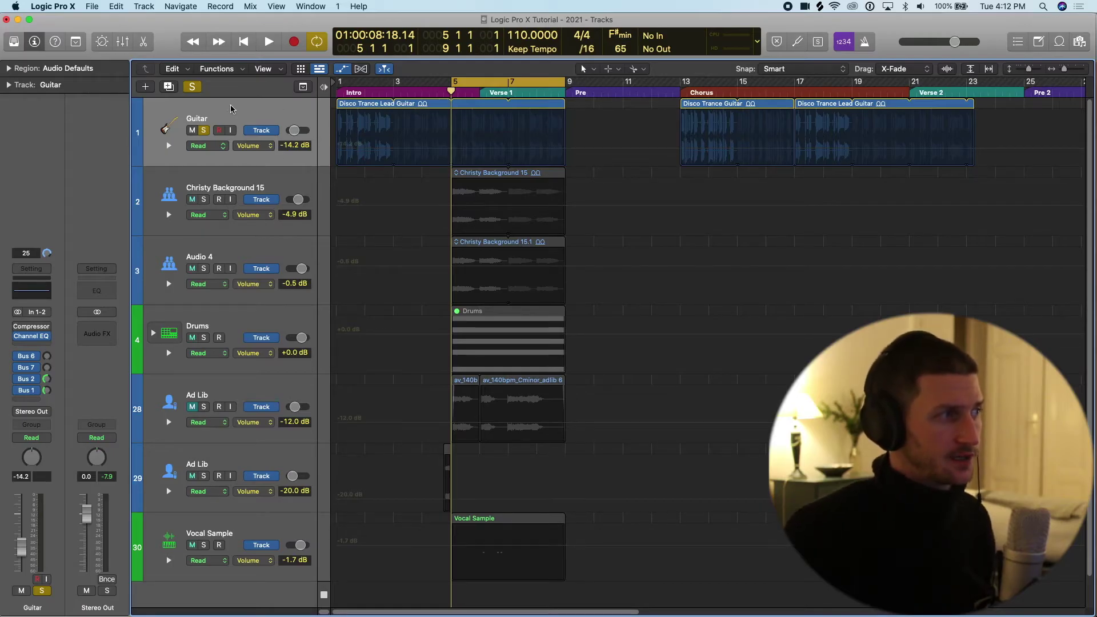
pyautogui.click(267, 148)
pyautogui.click(267, 148)
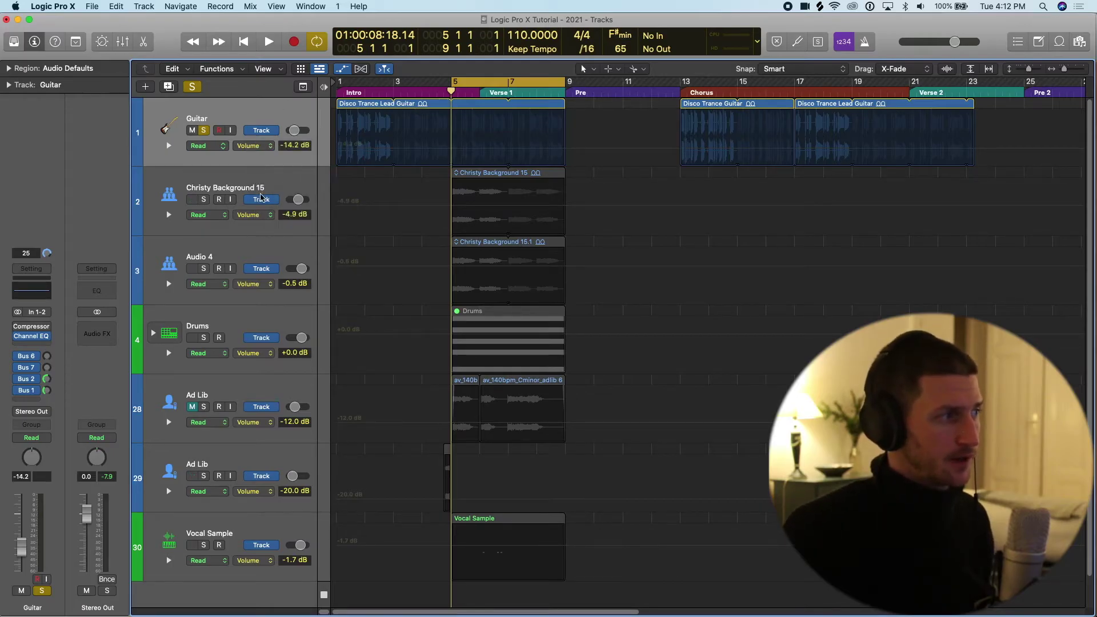
pyautogui.click(272, 216)
pyautogui.click(244, 295)
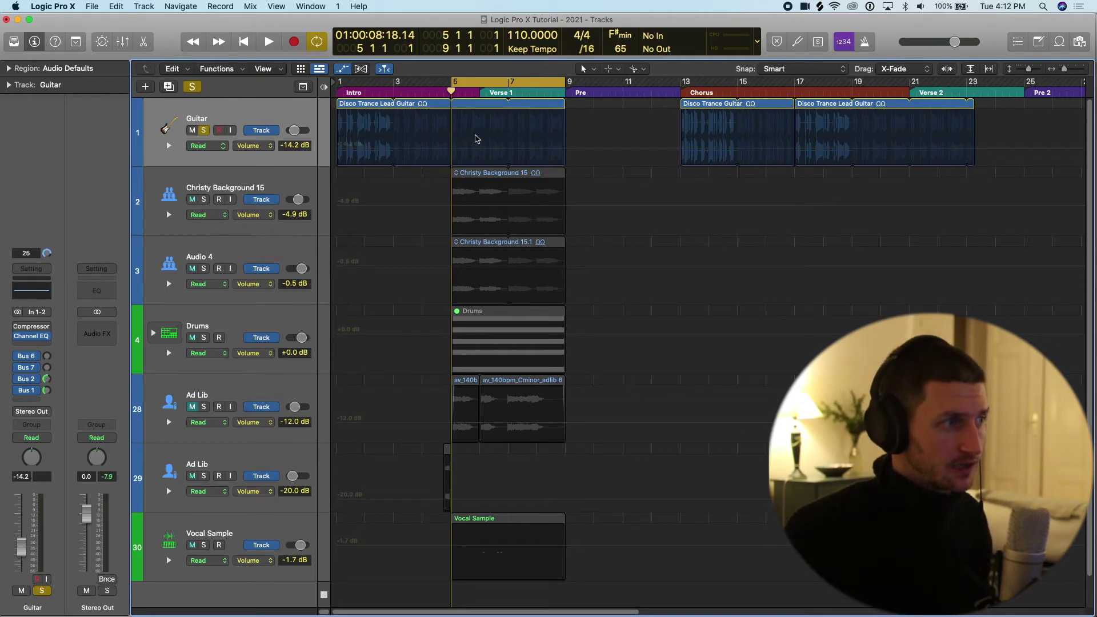
# Set the Guitar track's volume automation line to -13.2 dB
pyautogui.press('a')
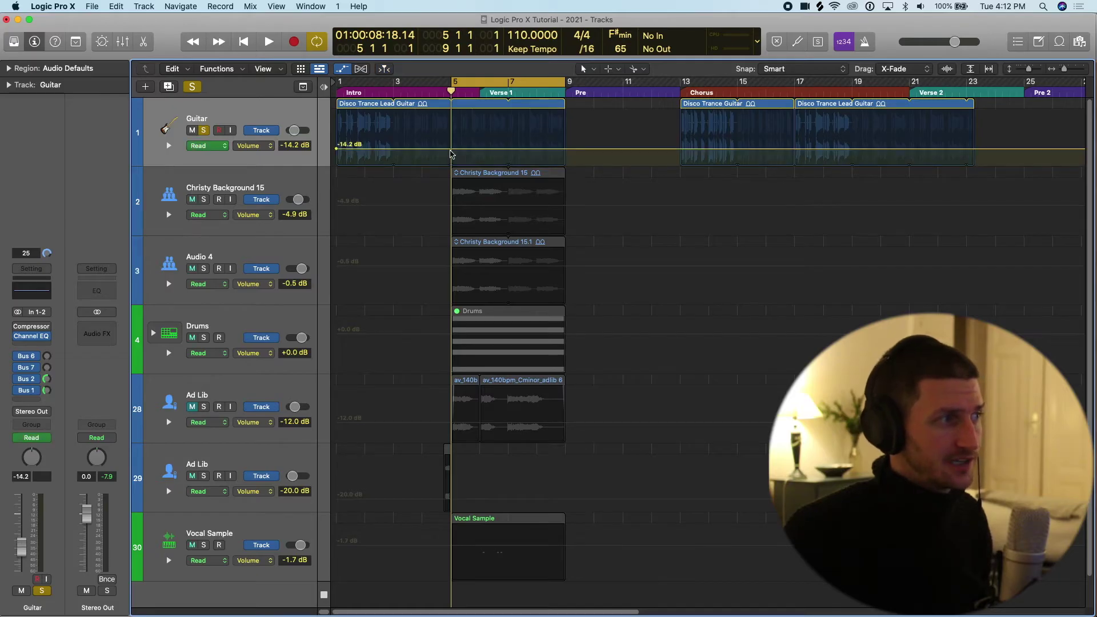
pyautogui.moveTo(469, 150)
pyautogui.mouseDown()
pyautogui.moveTo(461, 128)
pyautogui.moveTo(470, 166)
pyautogui.moveTo(472, 145)
pyautogui.mouseUp()
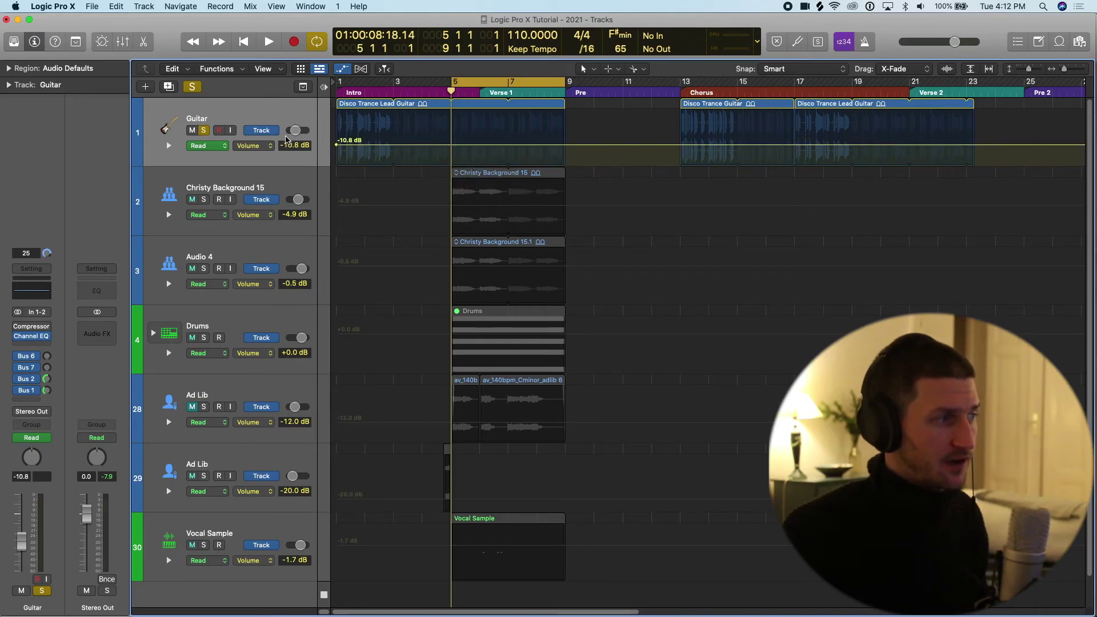
pyautogui.moveTo(489, 145); pyautogui.dragTo(479, 119)
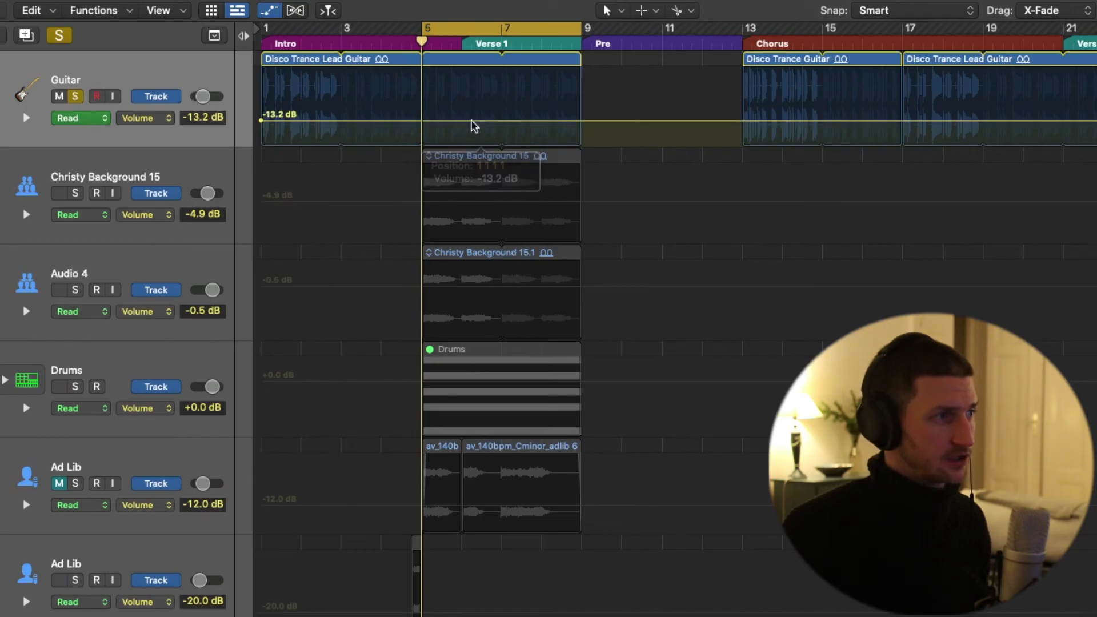
# Add volume points along the Guitar line from just after bar 5 to past bar 9
pyautogui.click(462, 120)
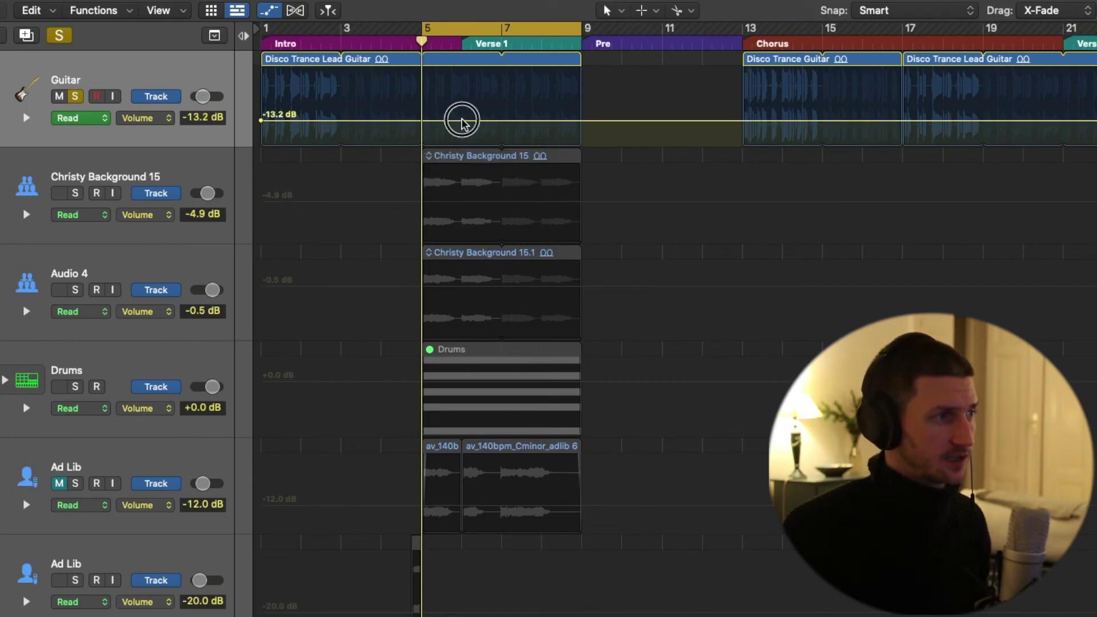
pyautogui.click(549, 121)
pyautogui.click(600, 120)
pyautogui.click(653, 121)
pyautogui.click(702, 121)
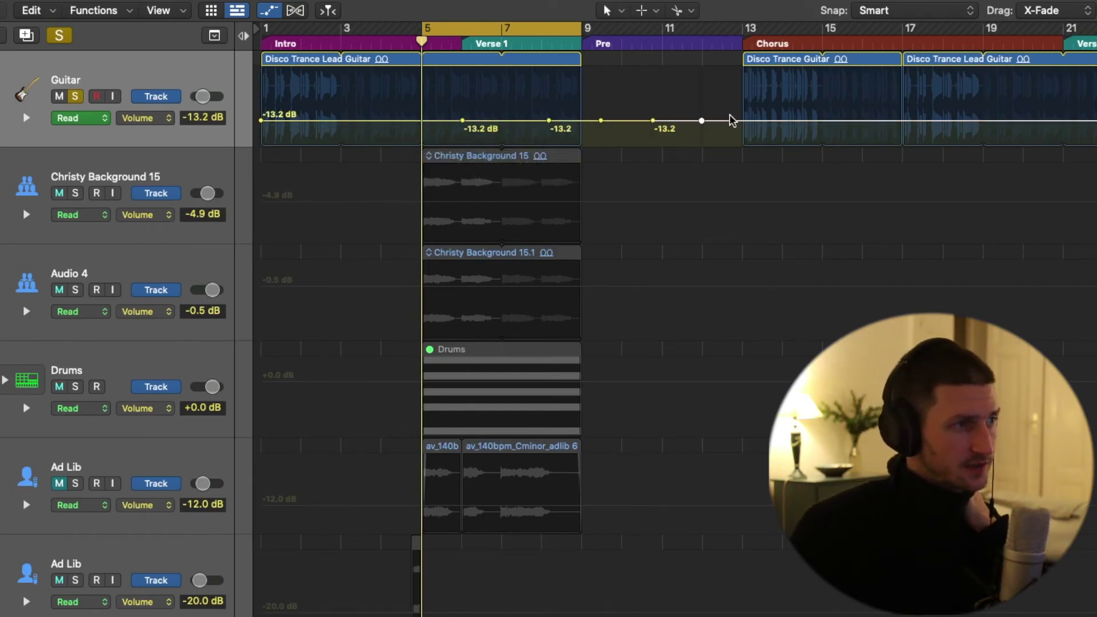
pyautogui.click(731, 121)
# Delete the extra volume points, keeping only the one after bar 5
pyautogui.click(701, 121)
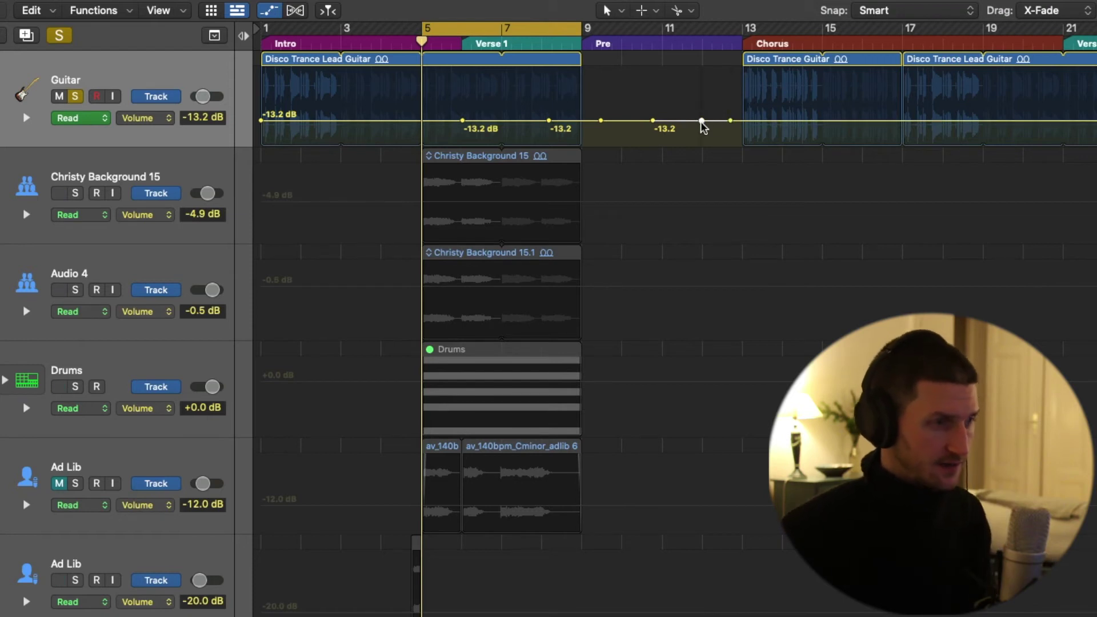
pyautogui.click(731, 121)
pyautogui.click(653, 120)
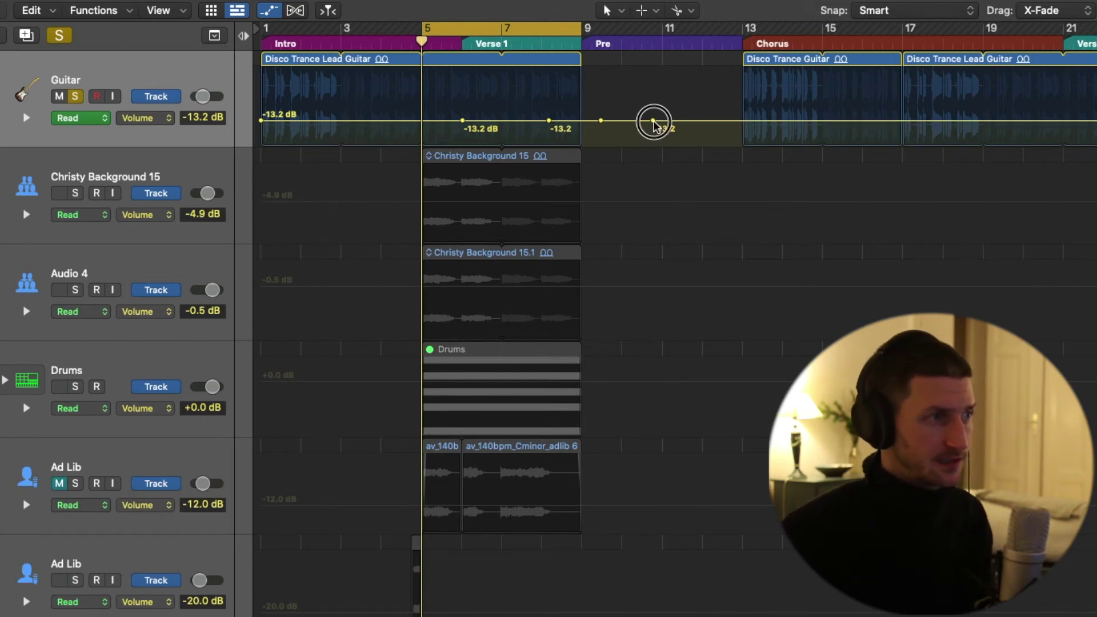
pyautogui.click(600, 121)
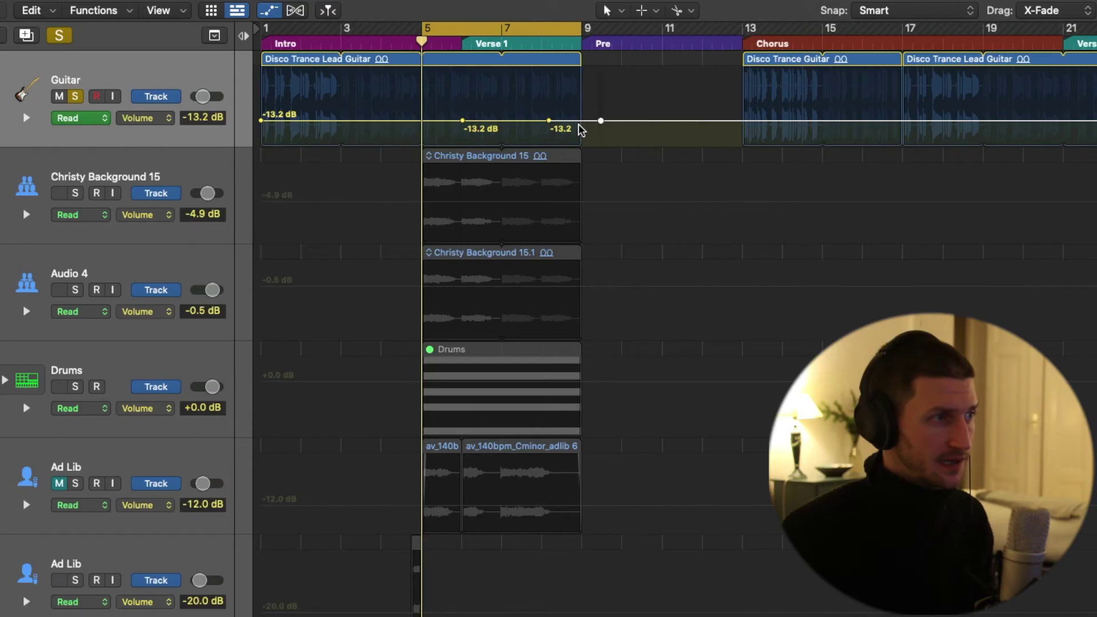
pyautogui.click(549, 122)
# Move the point to bar 9 at +6 dB and add a -1.5 dB point near bar 7
pyautogui.moveTo(462, 120); pyautogui.dragTo(567, 54)
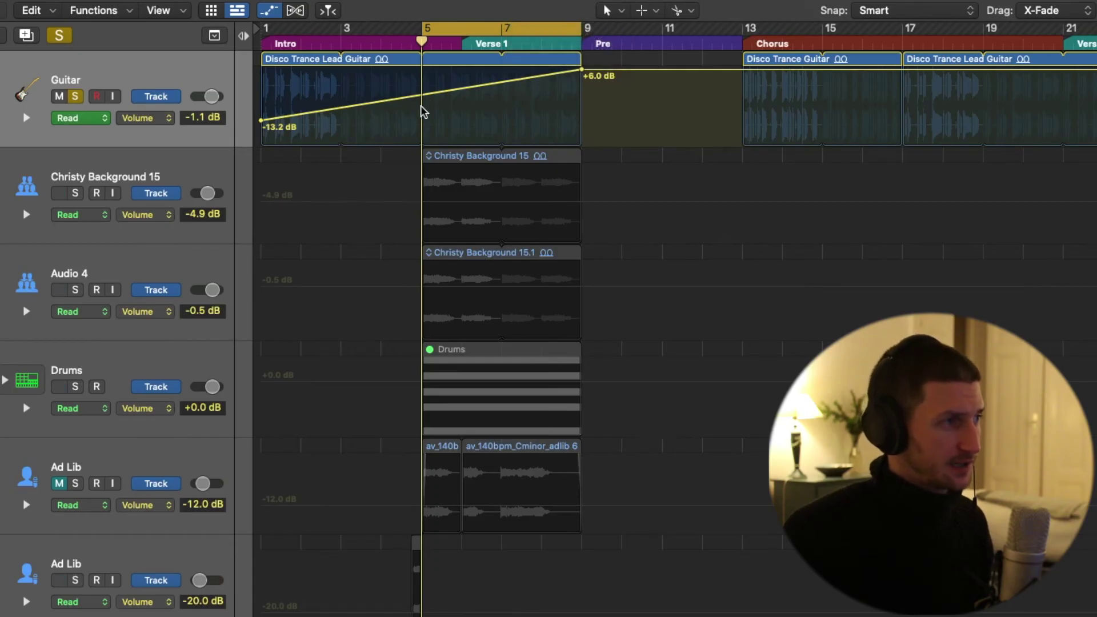
pyautogui.click(524, 79)
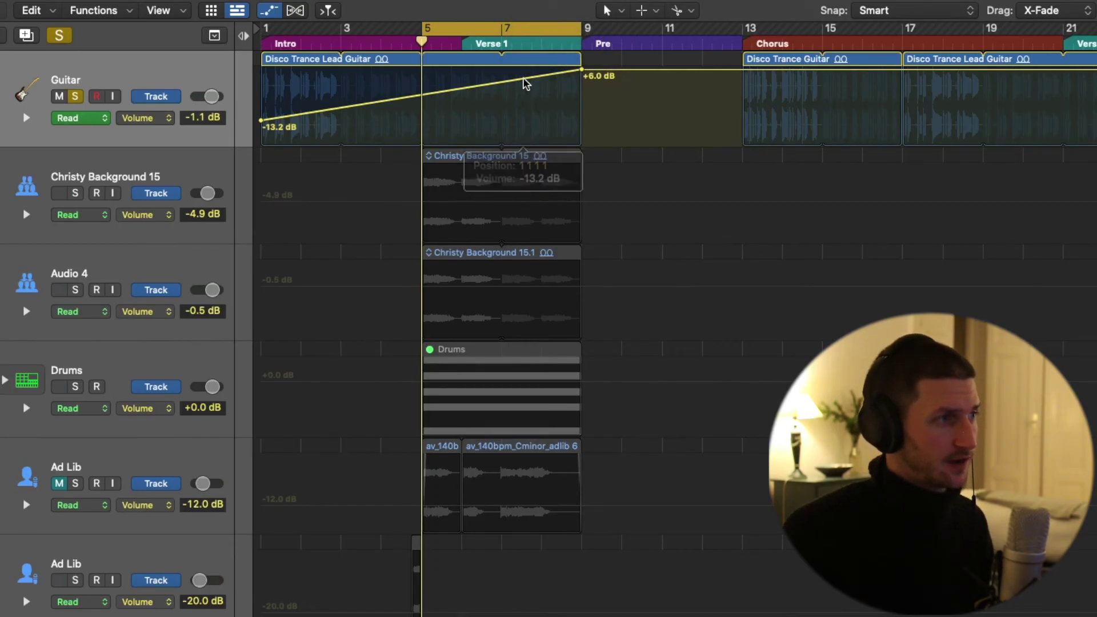
pyautogui.moveTo(524, 79); pyautogui.dragTo(479, 106)
# Add ramp points at -5.5 dB, -7.9 dB near bar 5, and +1.0 dB before bar 9
pyautogui.click(447, 109)
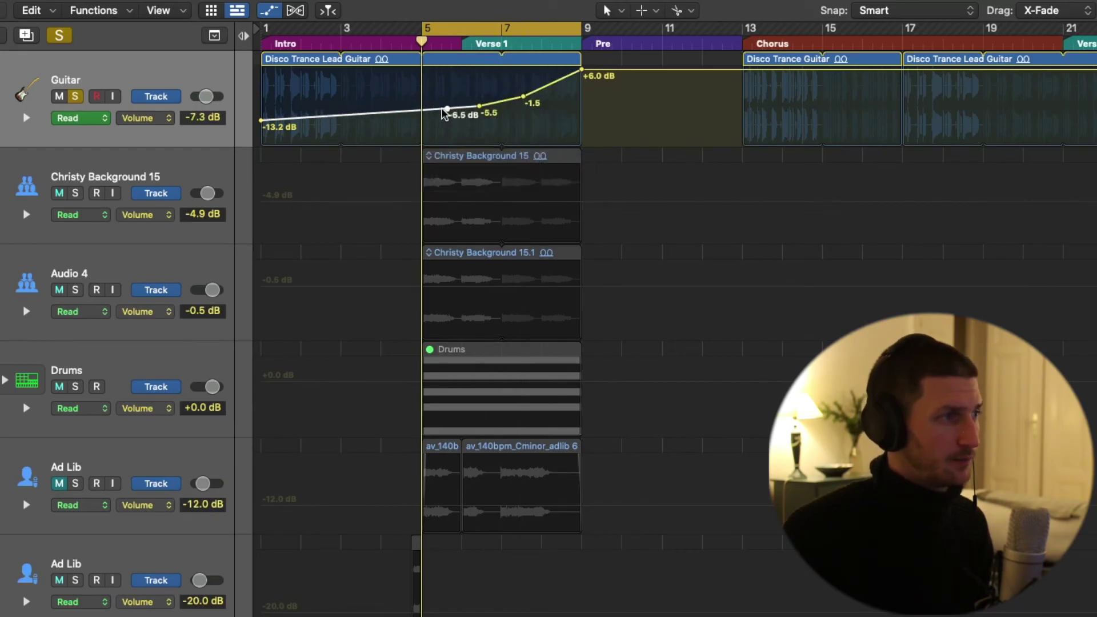
pyautogui.click(448, 108)
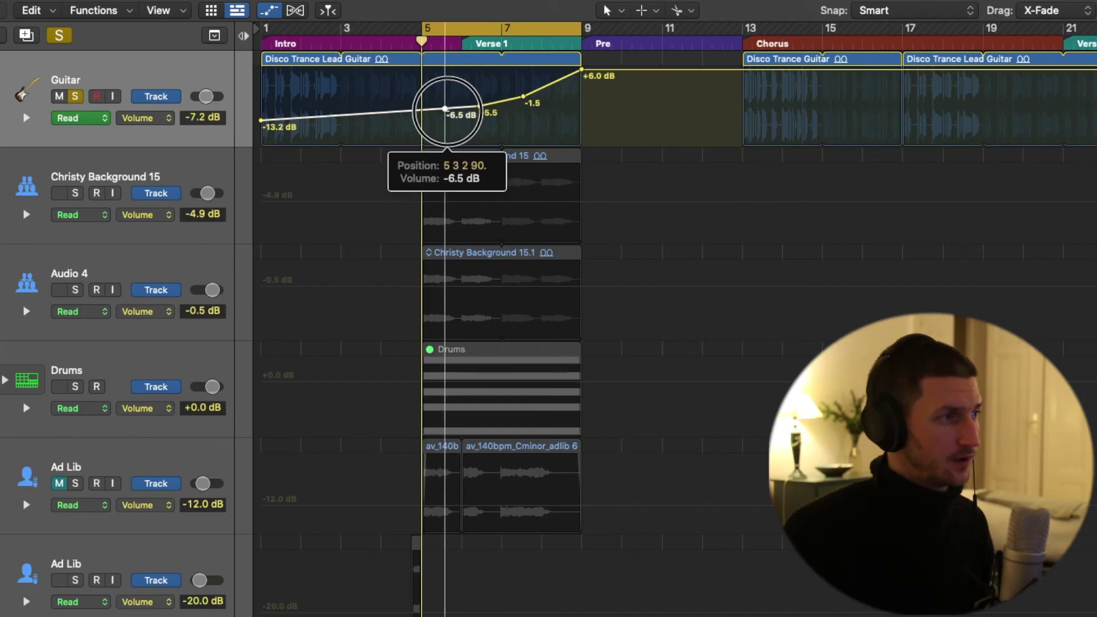
pyautogui.moveTo(447, 108); pyautogui.dragTo(448, 112)
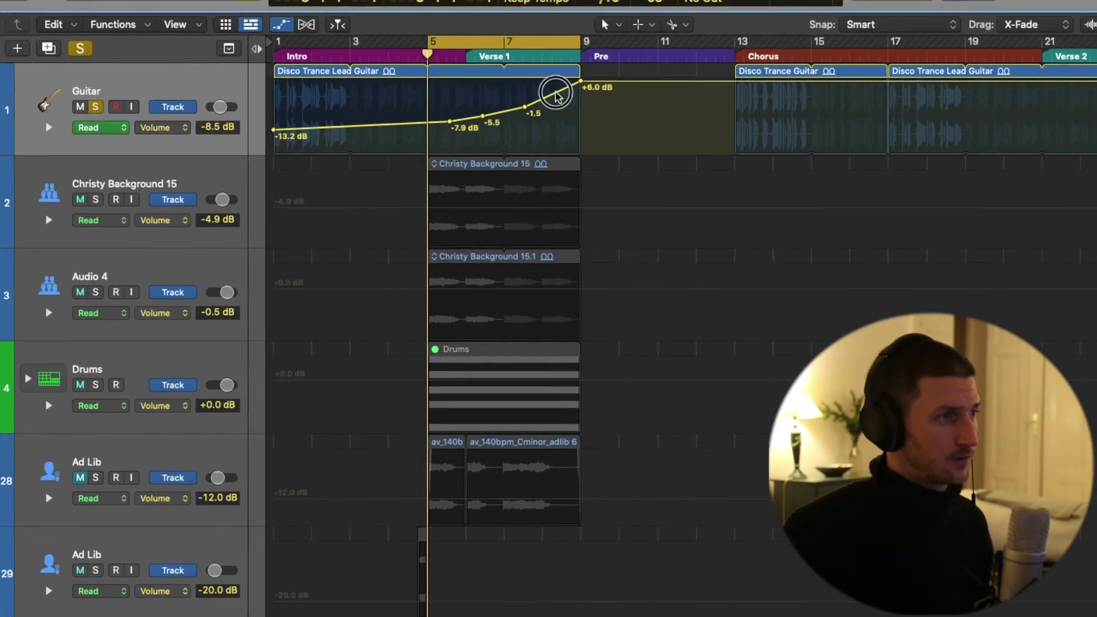
pyautogui.click(554, 82)
pyautogui.moveTo(556, 95); pyautogui.dragTo(555, 102)
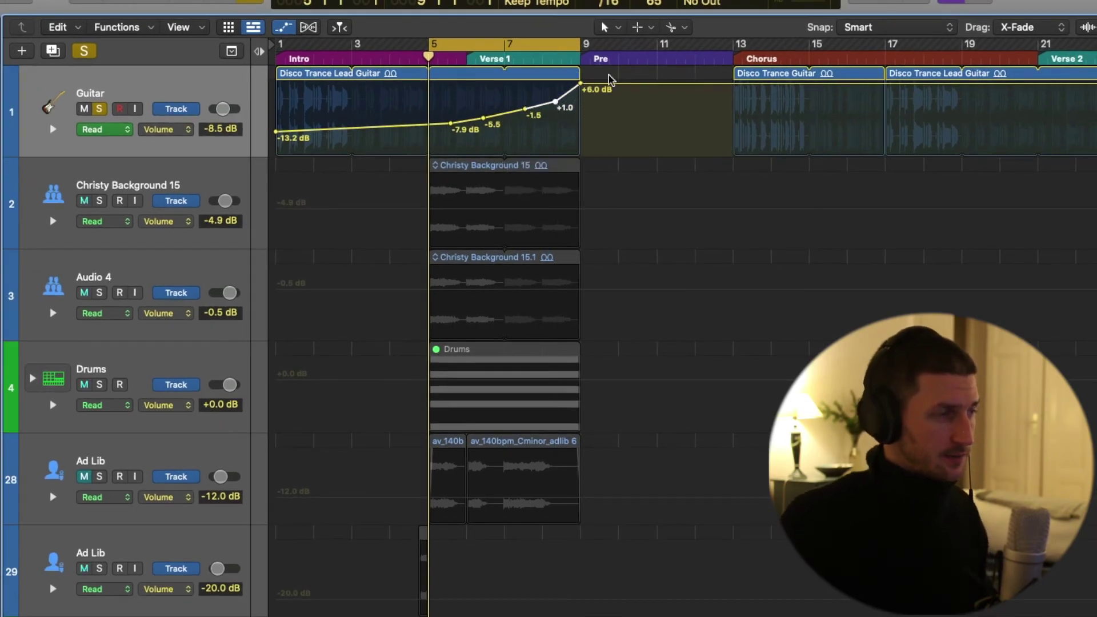
# Curve the segments between -1.5, +1.0 and +6.0 dB using the Automation Curve Tool
pyautogui.click(650, 27)
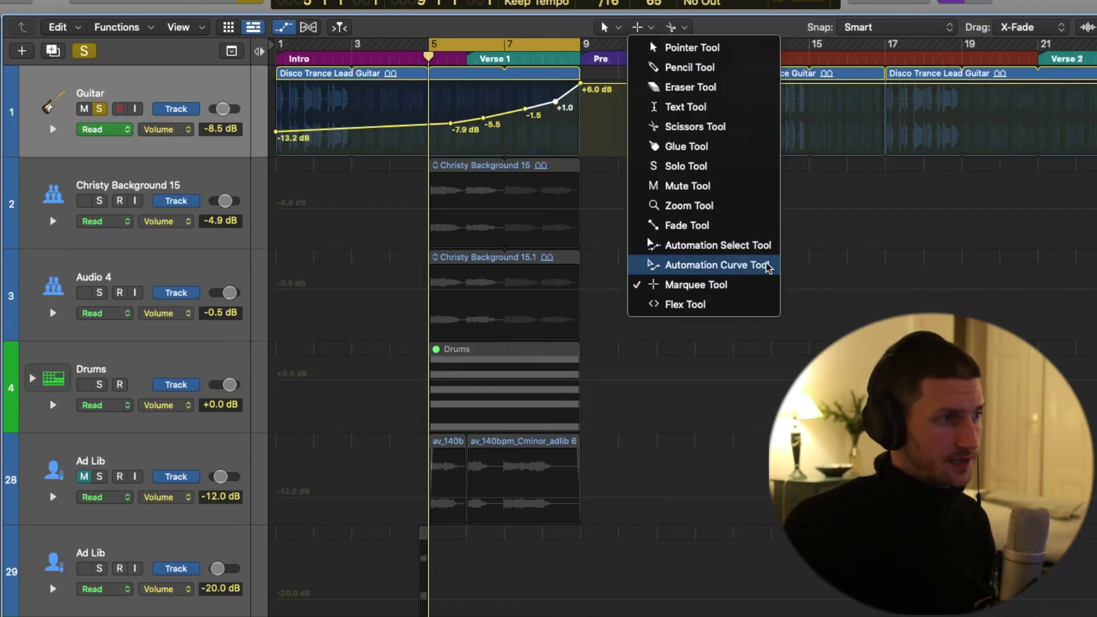
pyautogui.click(723, 265)
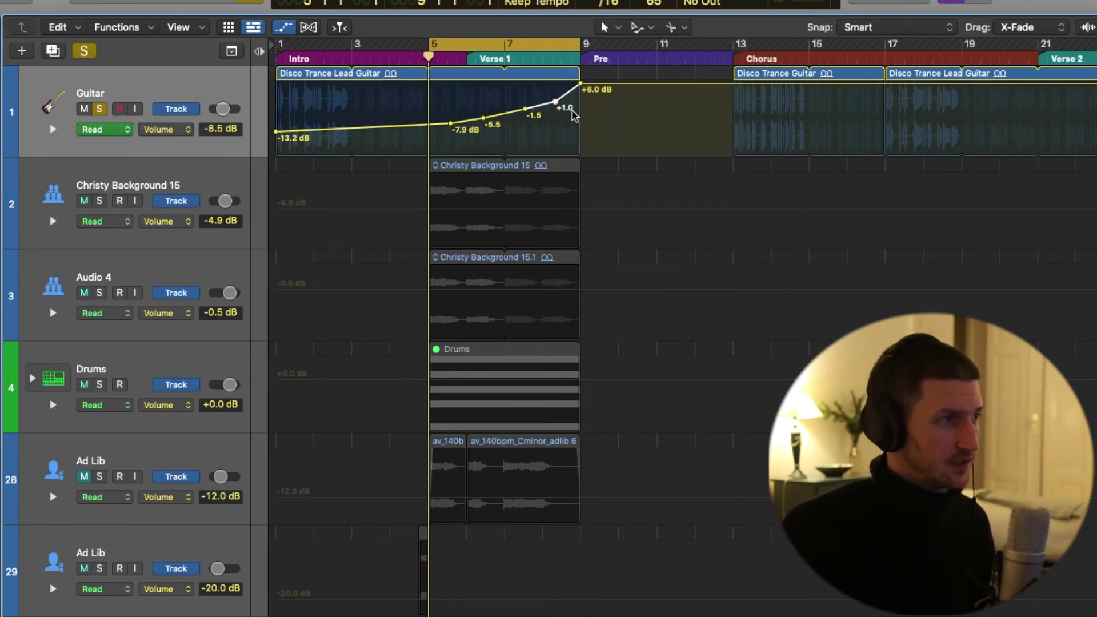
pyautogui.click(639, 27)
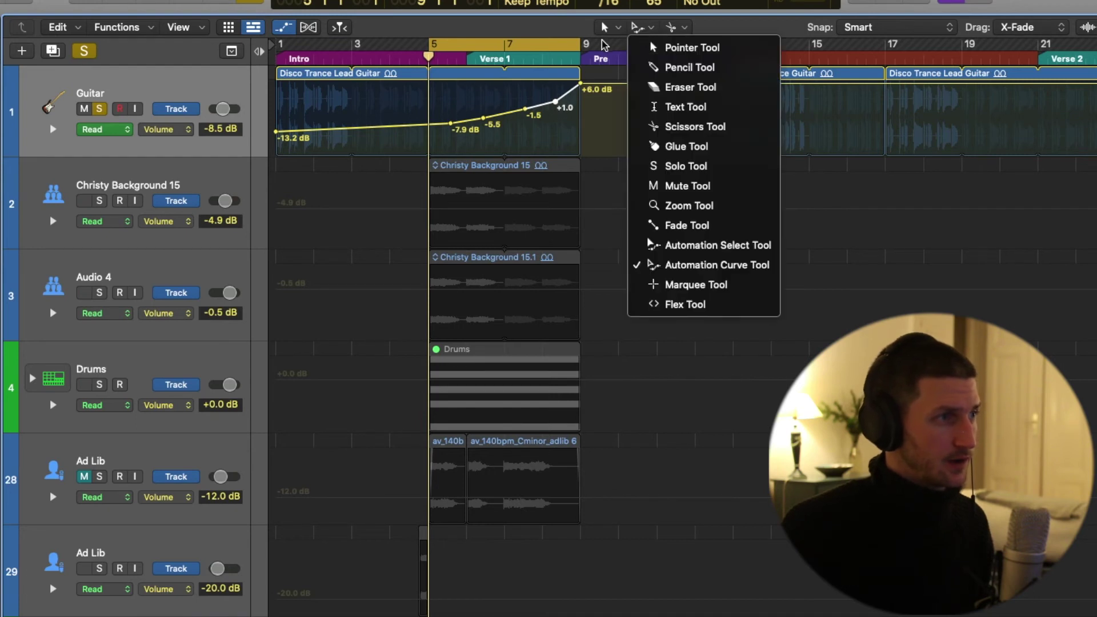
pyautogui.click(644, 28)
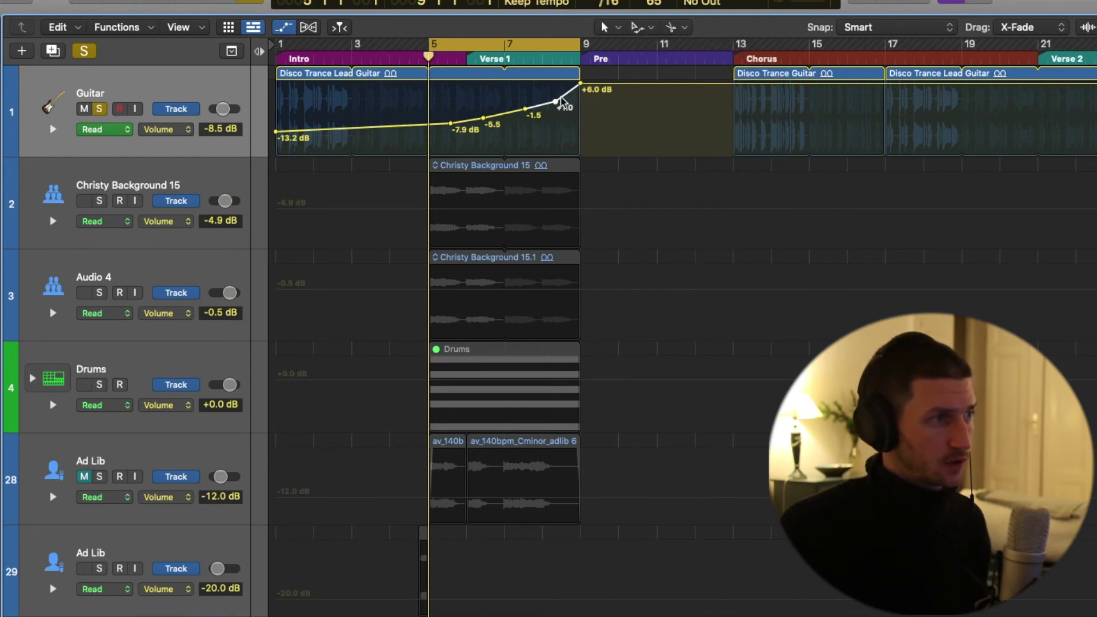
pyautogui.moveTo(562, 102); pyautogui.dragTo(567, 110)
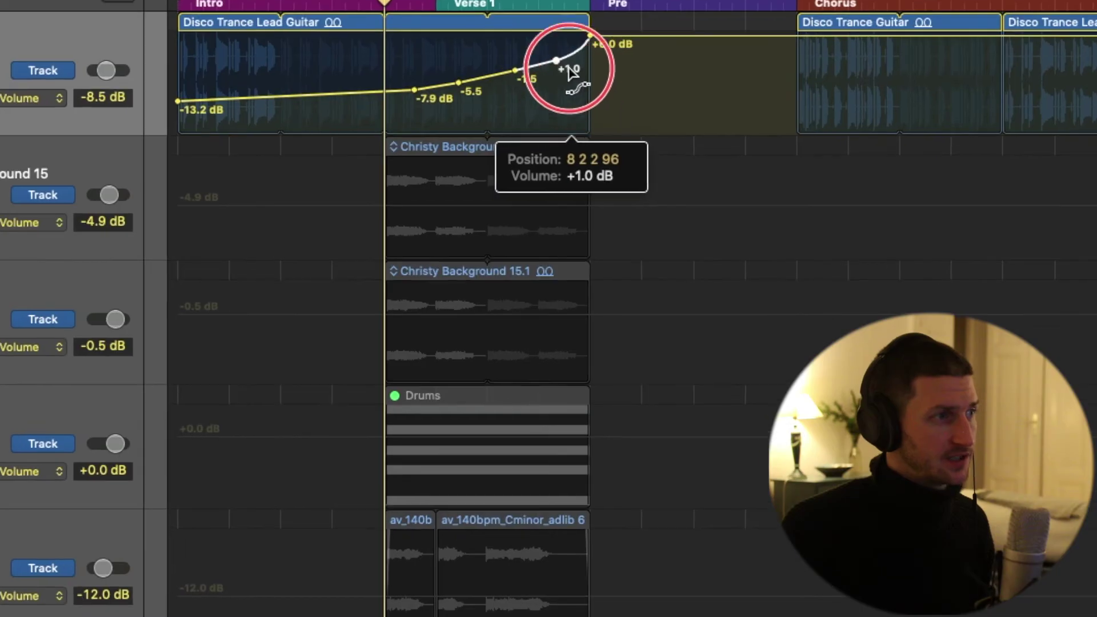
pyautogui.moveTo(572, 70)
pyautogui.mouseDown()
pyautogui.moveTo(571, 44)
pyautogui.moveTo(588, 66)
pyautogui.moveTo(544, 69)
pyautogui.moveTo(543, 90)
pyautogui.moveTo(552, 67)
pyautogui.mouseUp()
# Remove the intermediate +1.0, -5.5 and -7.9 dB points from the Guitar ramp
pyautogui.click(556, 60)
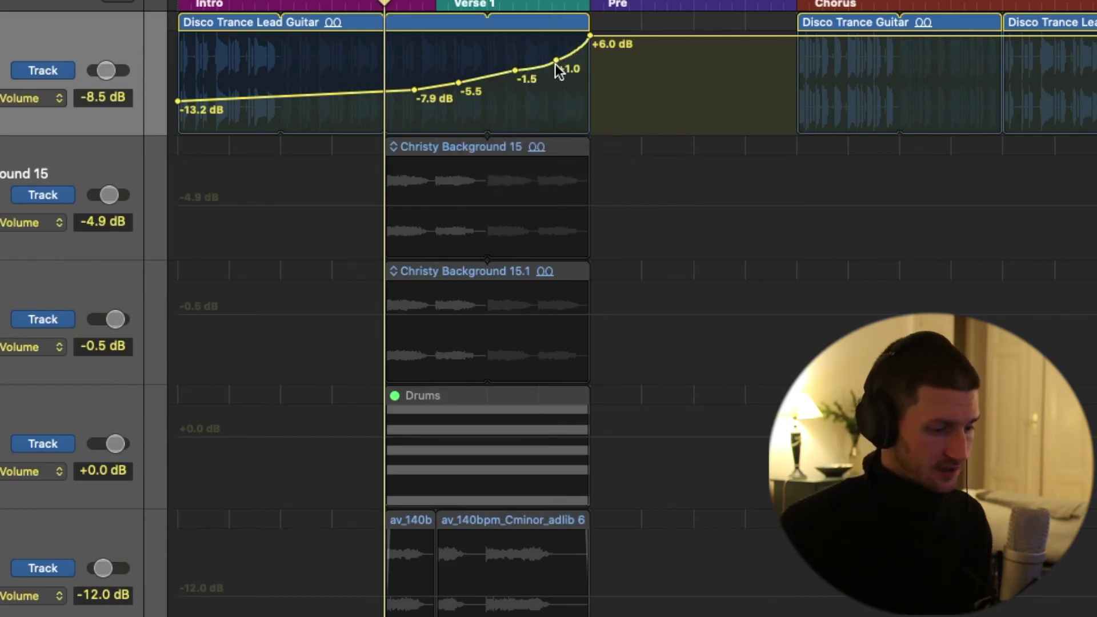
pyautogui.press('super+BackSpace')
pyautogui.click(620, 217)
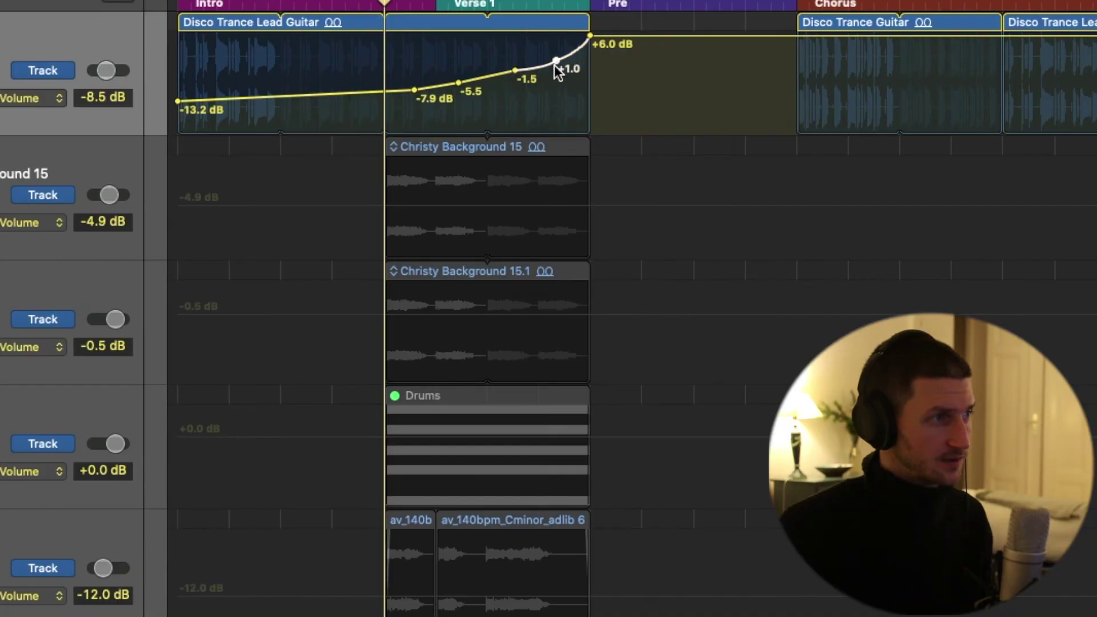
pyautogui.moveTo(516, 70); pyautogui.dragTo(462, 85)
pyautogui.click(463, 83)
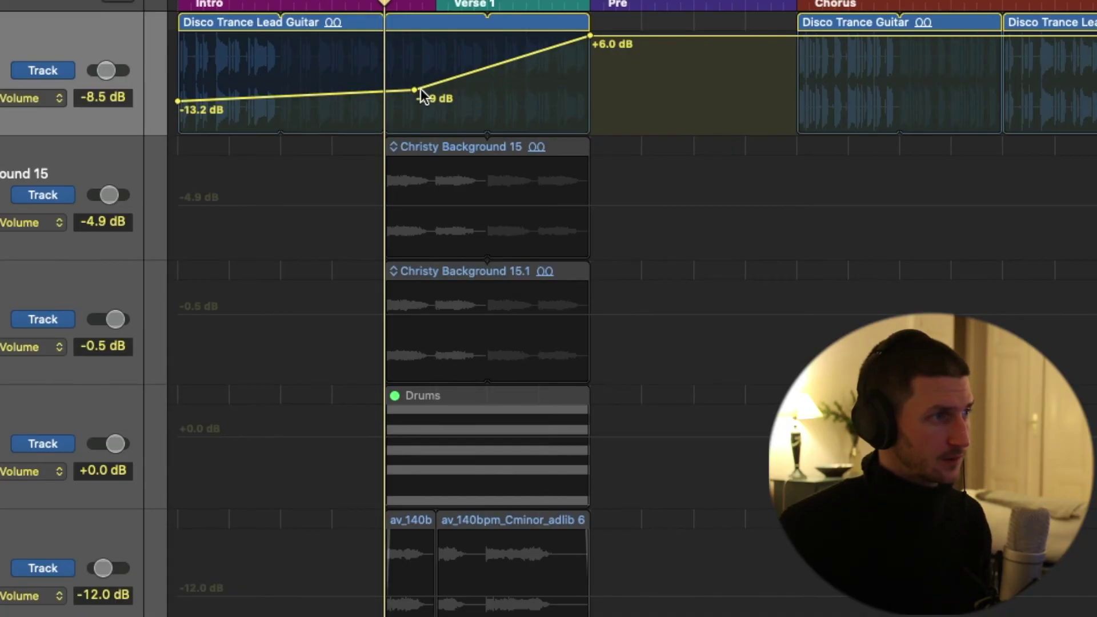
pyautogui.click(416, 89)
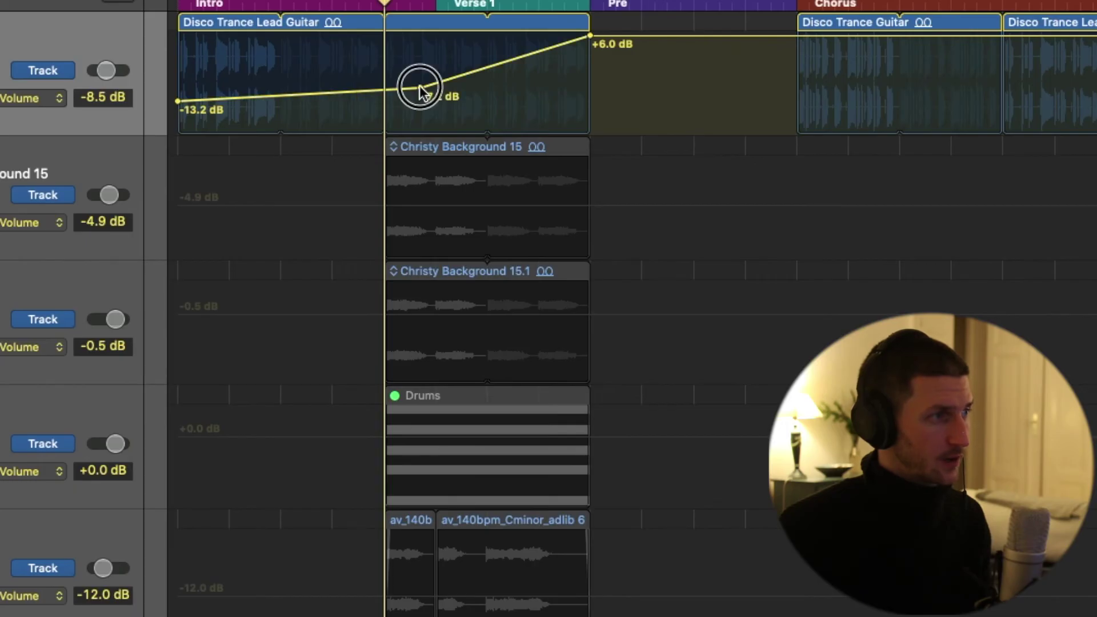
# Bend the ramp into one smooth curve starting at -13.2 dB at bar 5
pyautogui.click(476, 57)
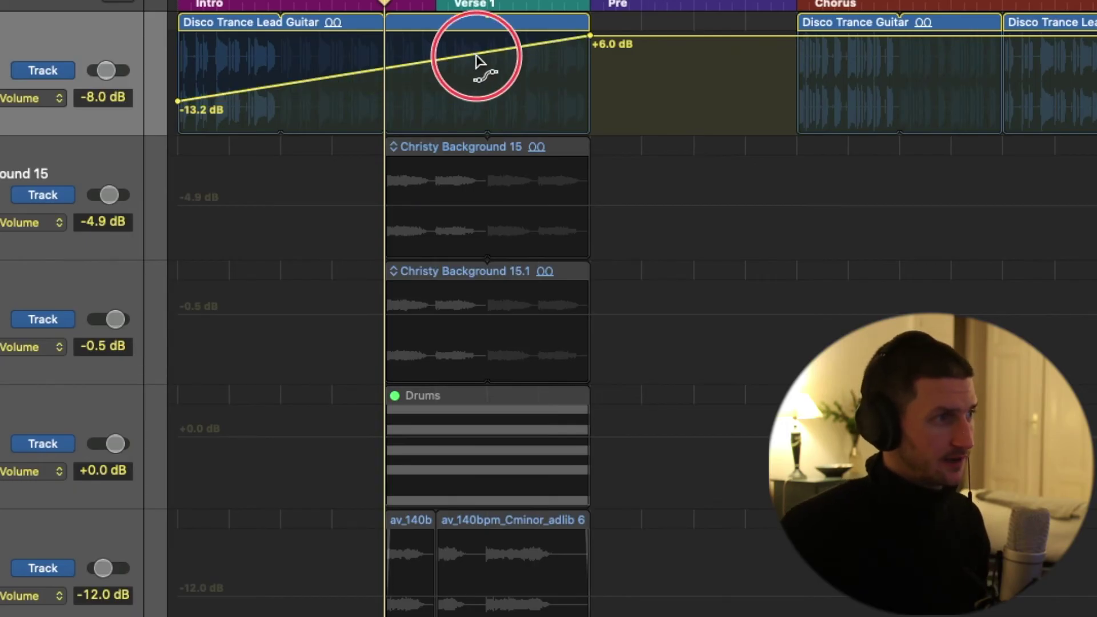
pyautogui.moveTo(476, 57); pyautogui.dragTo(493, 130)
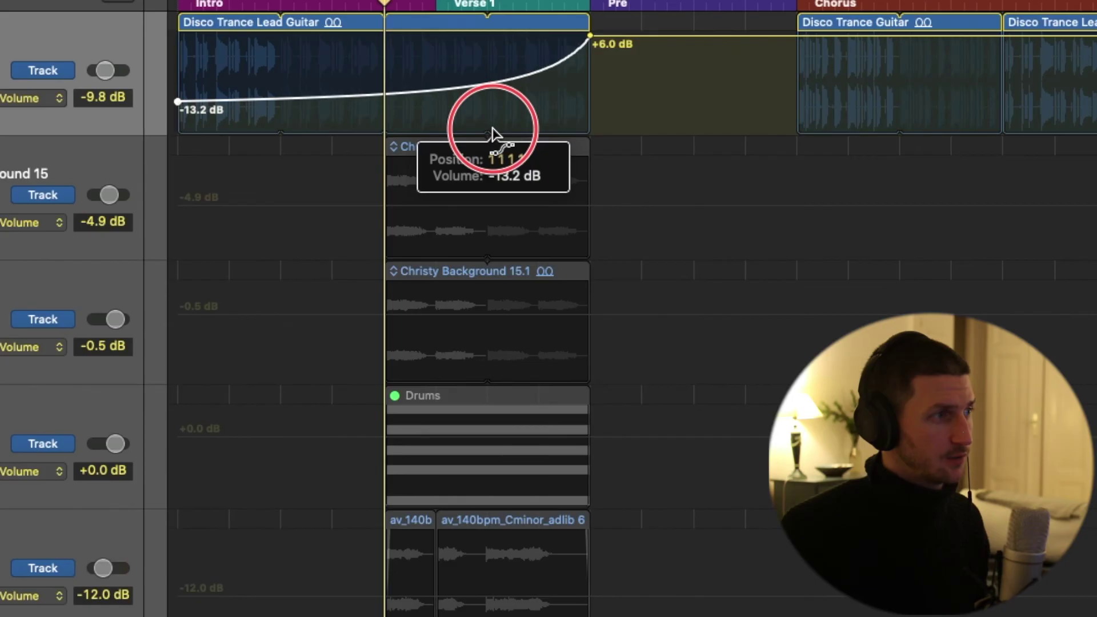
pyautogui.moveTo(178, 103); pyautogui.dragTo(387, 125)
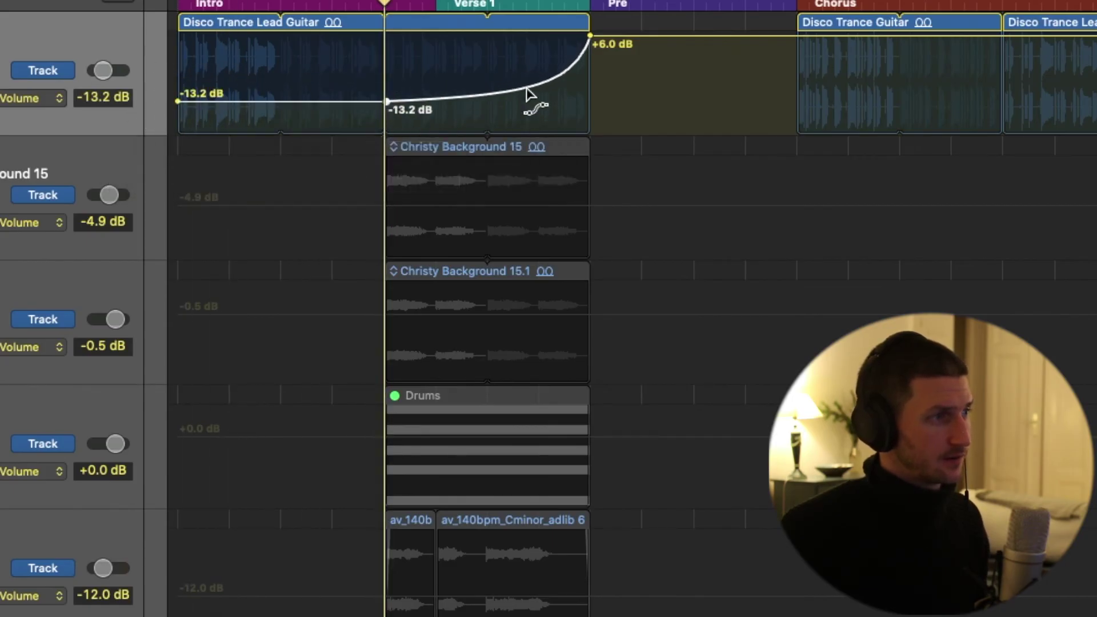
pyautogui.moveTo(529, 93)
pyautogui.mouseDown()
pyautogui.moveTo(502, 98)
pyautogui.moveTo(521, 111)
pyautogui.moveTo(558, 86)
pyautogui.moveTo(543, 89)
pyautogui.mouseUp()
pyautogui.moveTo(426, 86); pyautogui.dragTo(438, 104)
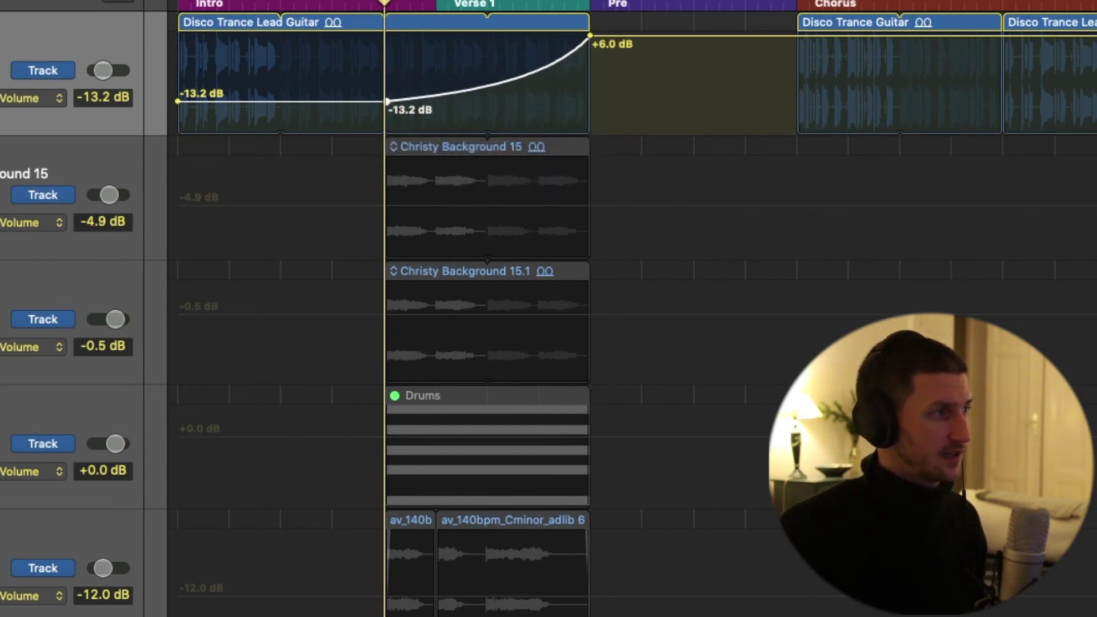
pyautogui.press('super+a')
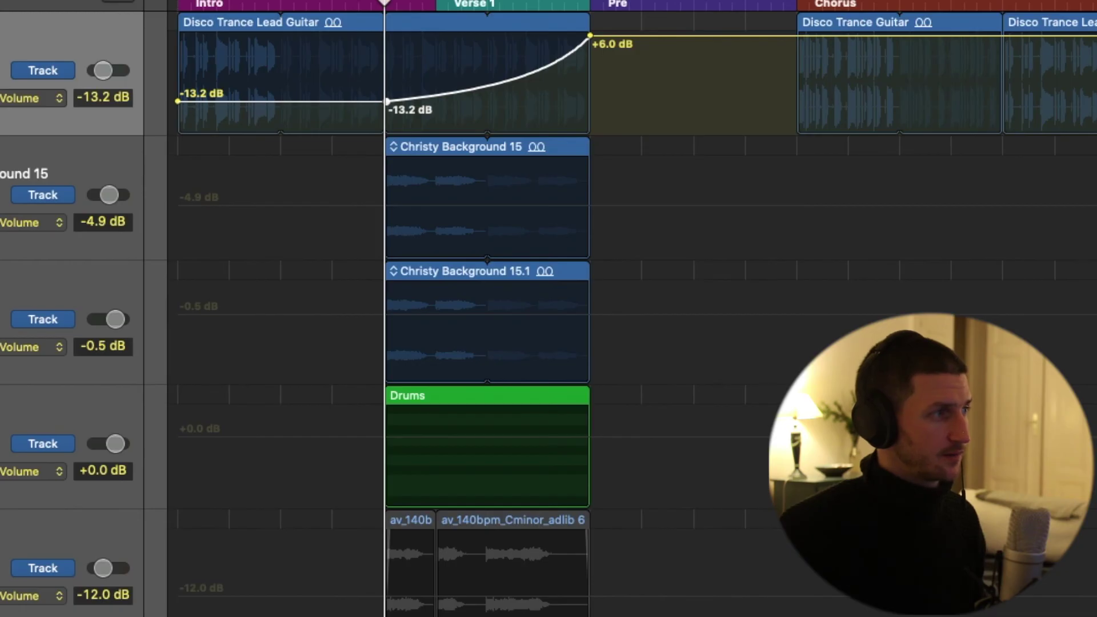
# Play the section and drop the curve's end from +6.0 dB to about -0.1 dB
pyautogui.press('shift+super+a')
pyautogui.press('space')
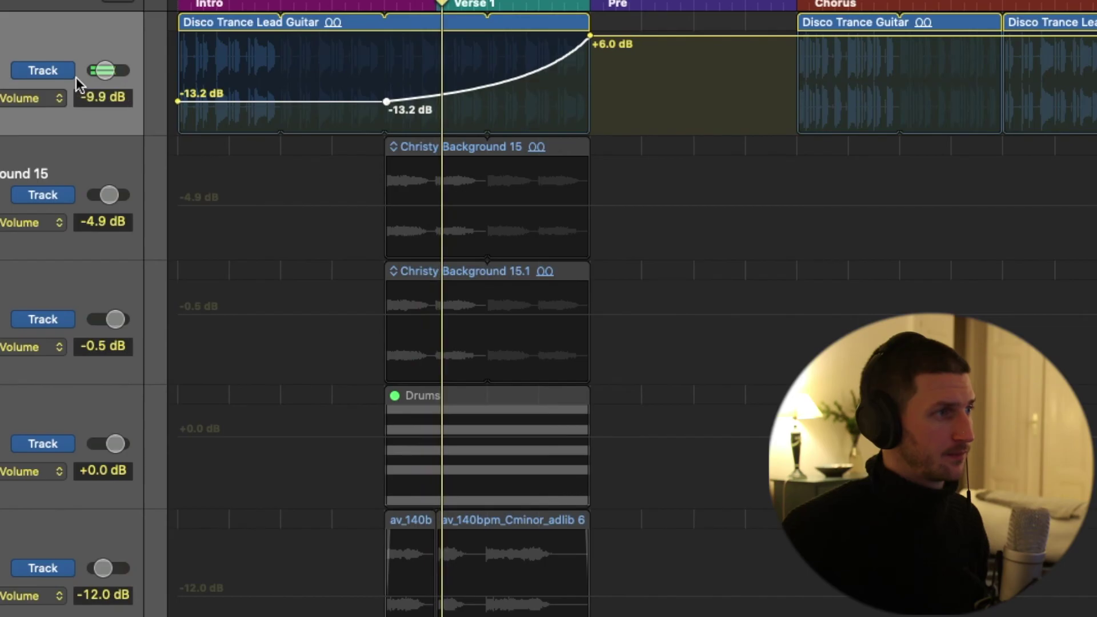
pyautogui.moveTo(614, 37); pyautogui.dragTo(615, 67)
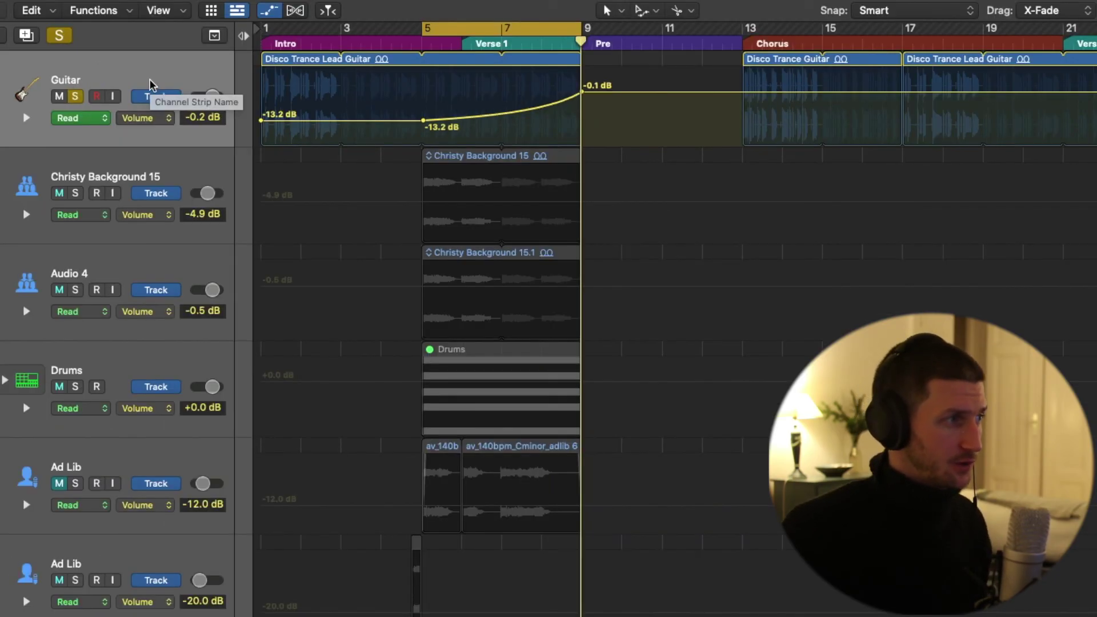
# View the Guitar's automation parameter list, including the Smart Controls and 1 Compressor submenus
pyautogui.click(145, 118)
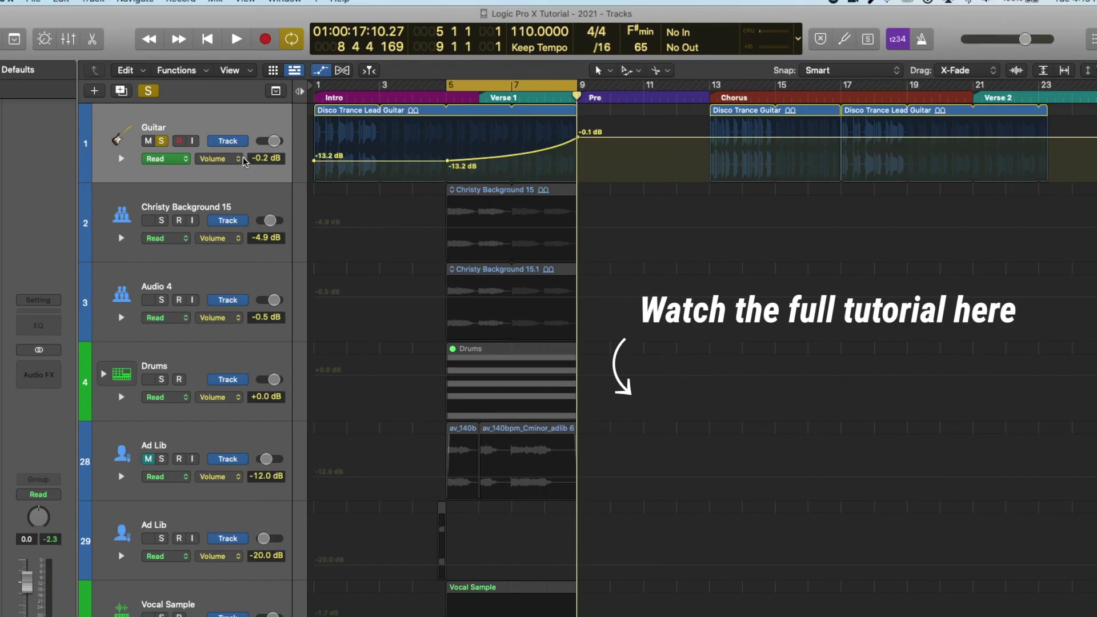
pyautogui.click(238, 160)
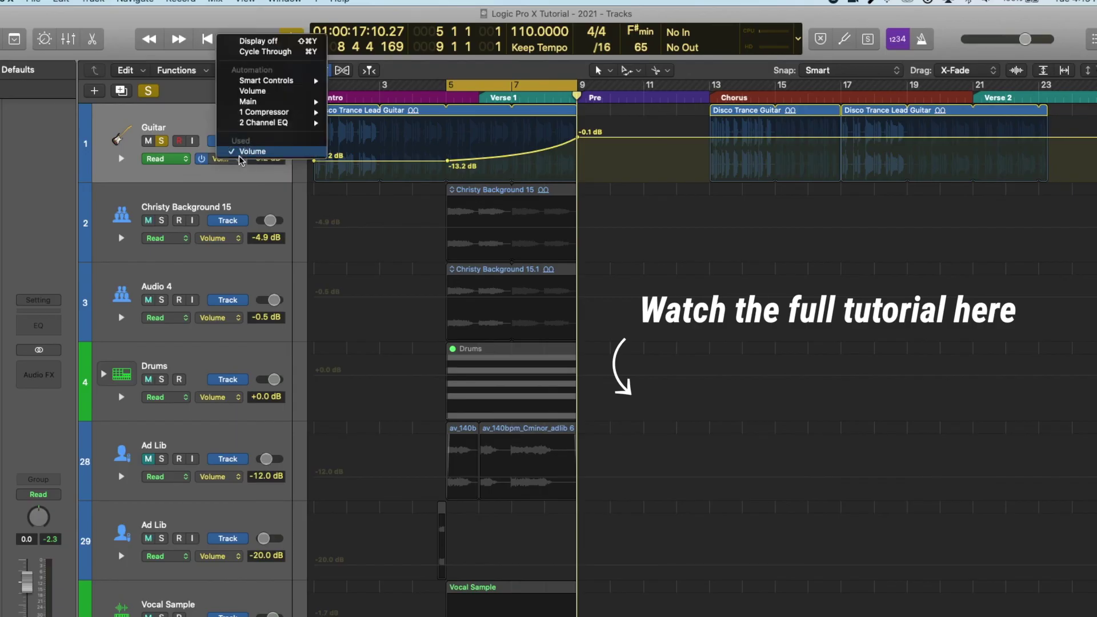
pyautogui.click(242, 159)
pyautogui.click(236, 165)
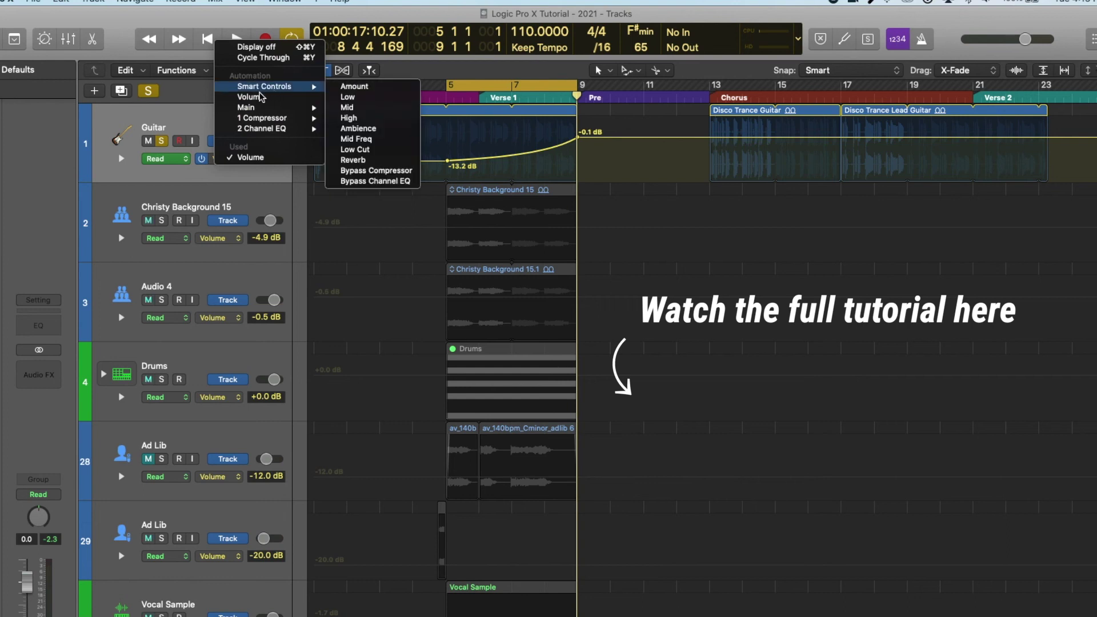
pyautogui.moveTo(260, 121)
pyautogui.moveTo(278, 91)
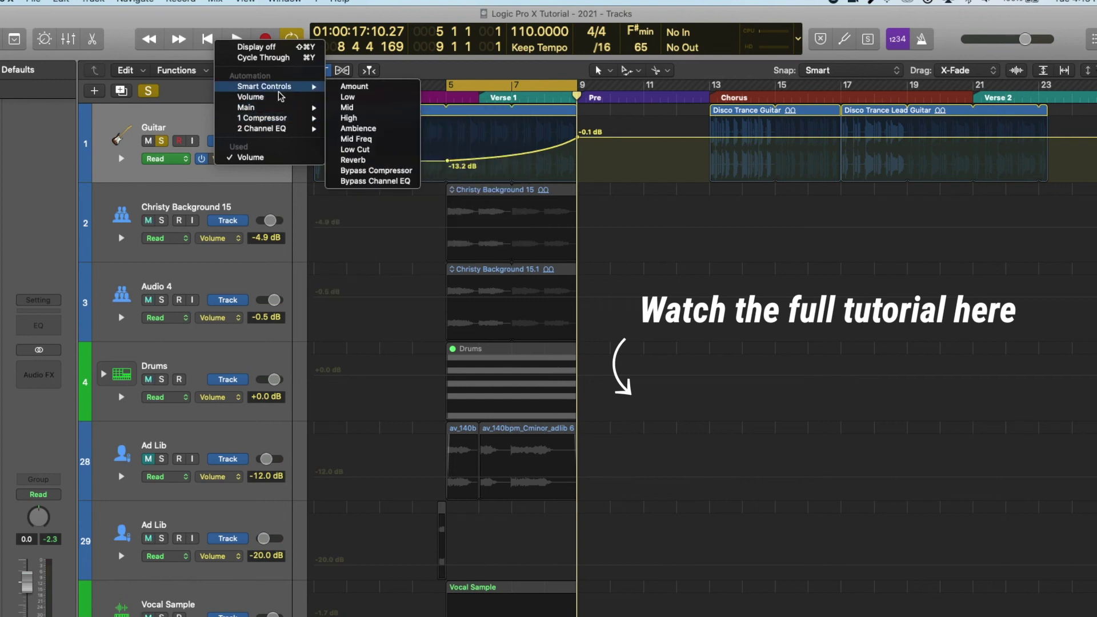